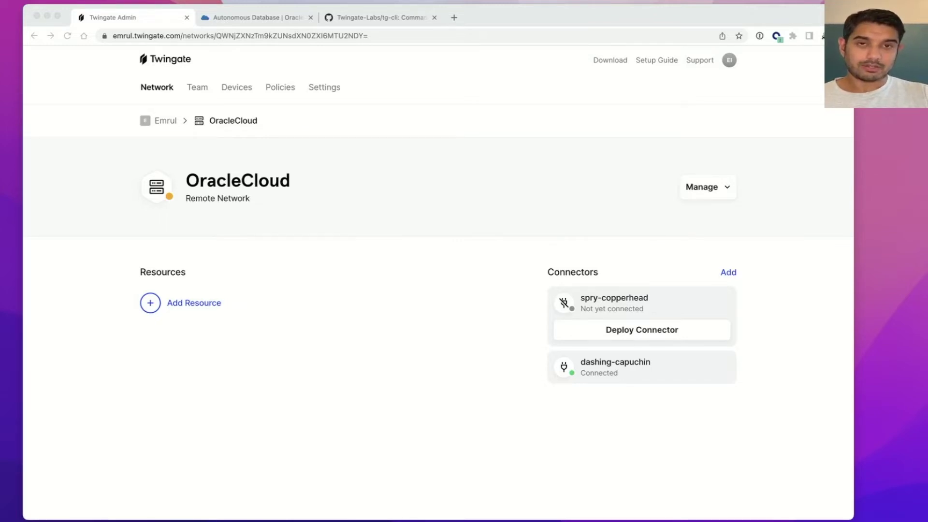
- Copy the dashing-capuchin connector's egress IP 140.238.84.144 from its details page
{"action": "left_click", "coordinate": [465, 129]}
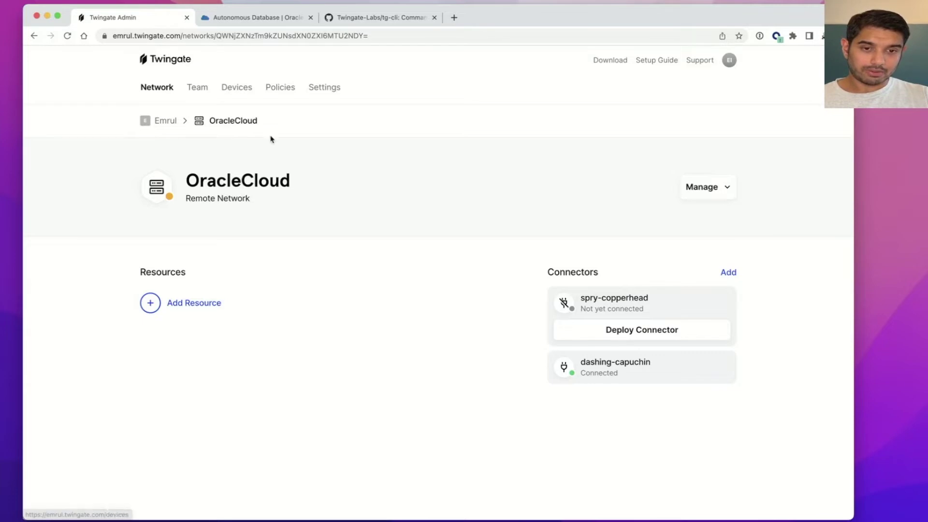
{"action": "left_click", "coordinate": [630, 369]}
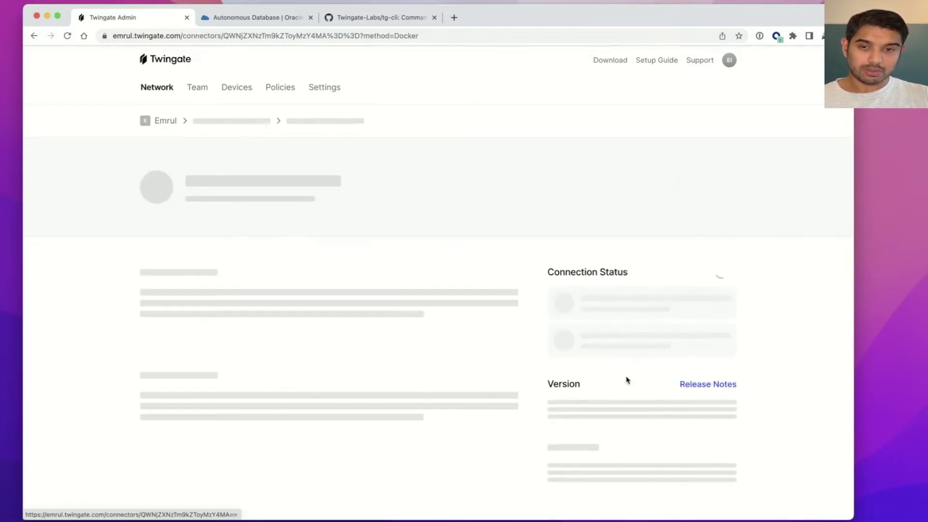
{"action": "scroll", "coordinate": [627, 380], "scroll_direction": "down", "scroll_amount": 5}
{"action": "scroll", "coordinate": [626, 380], "scroll_direction": "down", "scroll_amount": 3}
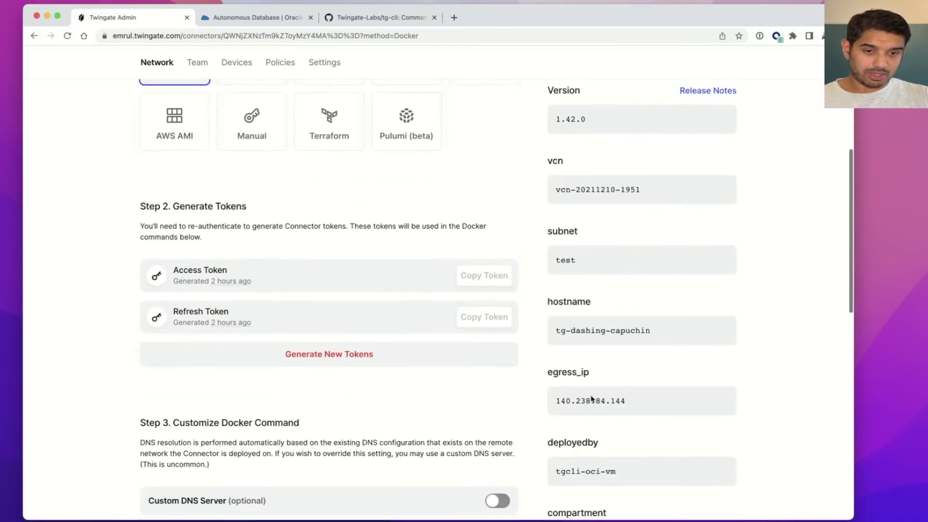
{"action": "left_click_drag", "start_coordinate": [555, 400], "coordinate": [628, 400]}
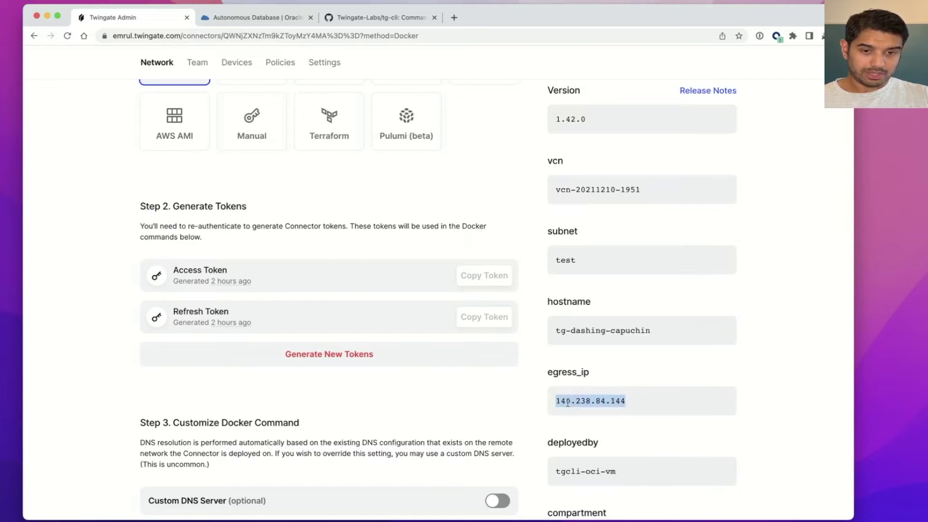
{"action": "right_click", "coordinate": [570, 402]}
{"action": "left_click", "coordinate": [577, 427]}
{"action": "left_click", "coordinate": [256, 18]}
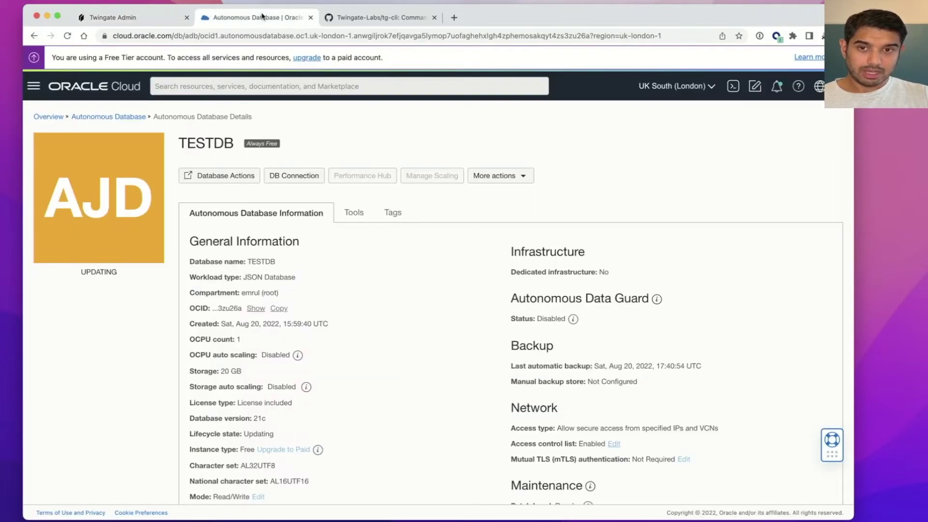
{"action": "scroll", "coordinate": [203, 135], "scroll_direction": "down", "scroll_amount": 2}
{"action": "scroll", "coordinate": [203, 134], "scroll_direction": "up", "scroll_amount": 2}
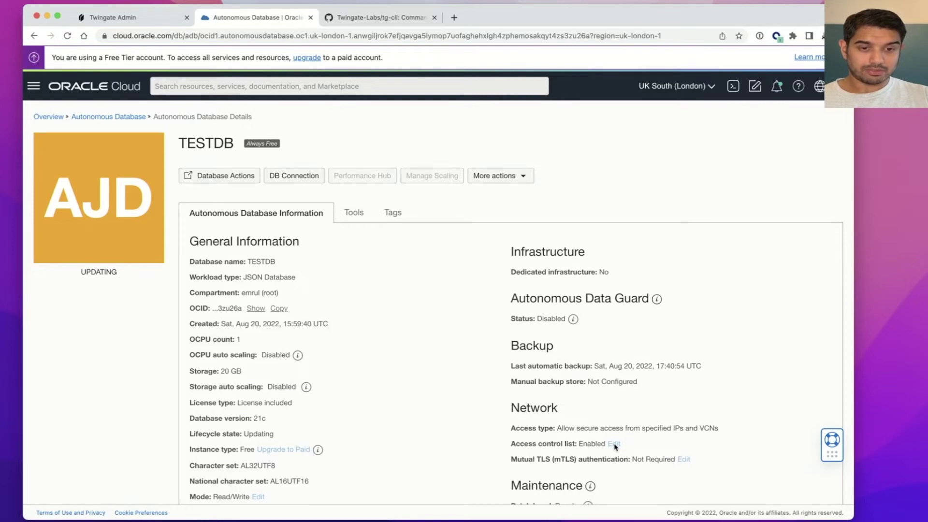
{"action": "left_click", "coordinate": [615, 445]}
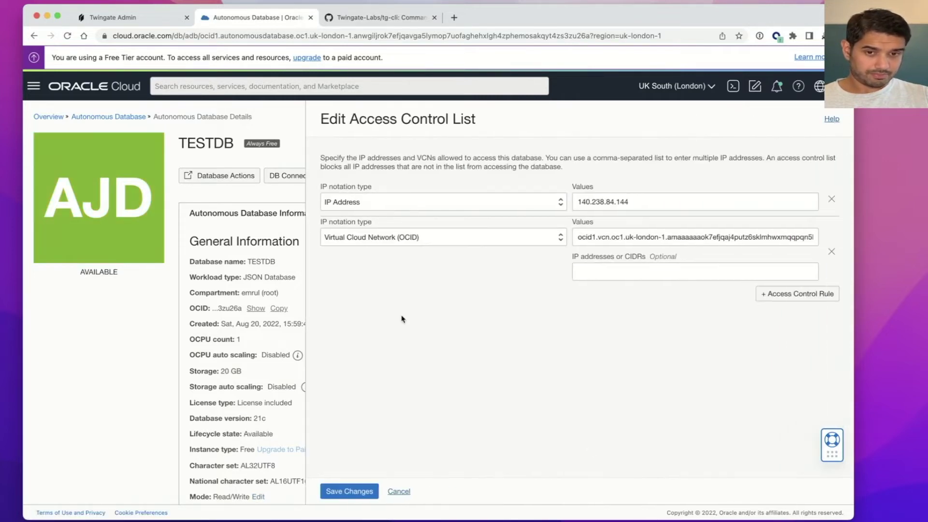
{"action": "double_click", "coordinate": [612, 201]}
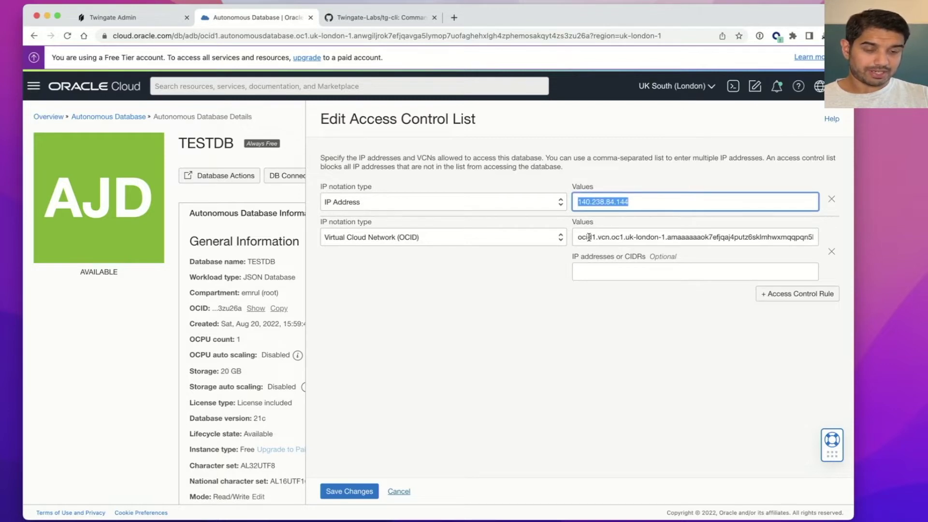
{"action": "left_click", "coordinate": [137, 356]}
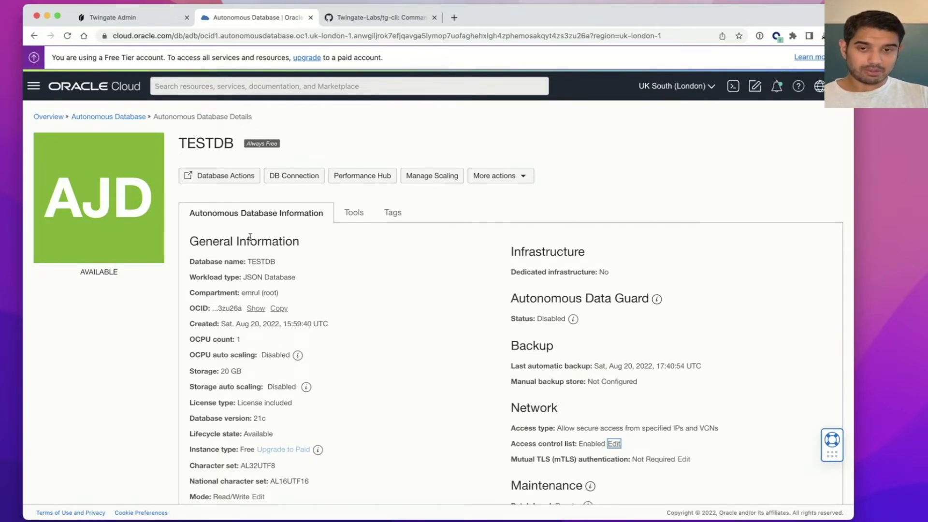
- Open the TESTDB APEX instance from the database's APEX Instance section
{"action": "scroll", "coordinate": [250, 237], "scroll_direction": "down", "scroll_amount": 10}
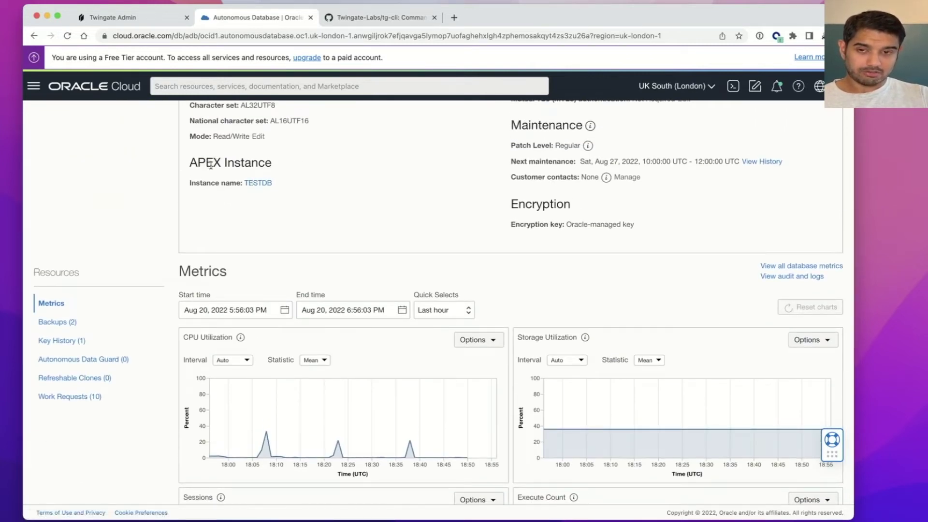
{"action": "left_click", "coordinate": [258, 183]}
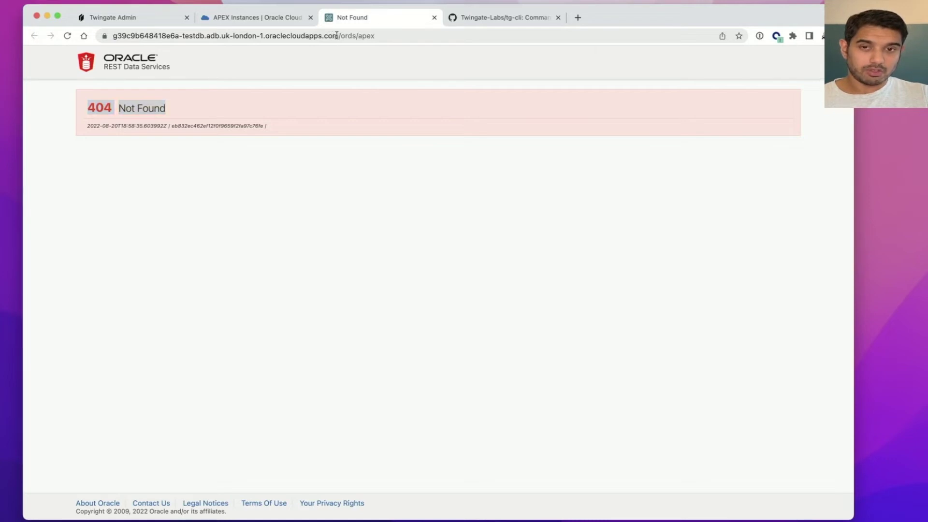
- Copy the TESTDB database hostname from the 404 page's address, then return to Twingate Admin
{"action": "left_click_drag", "start_coordinate": [340, 36], "coordinate": [112, 36]}
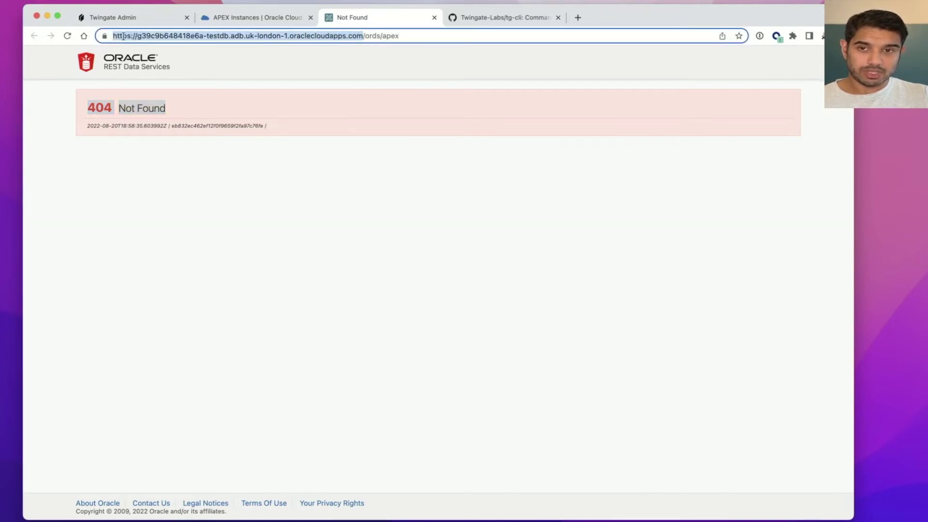
{"action": "left_click", "coordinate": [157, 35]}
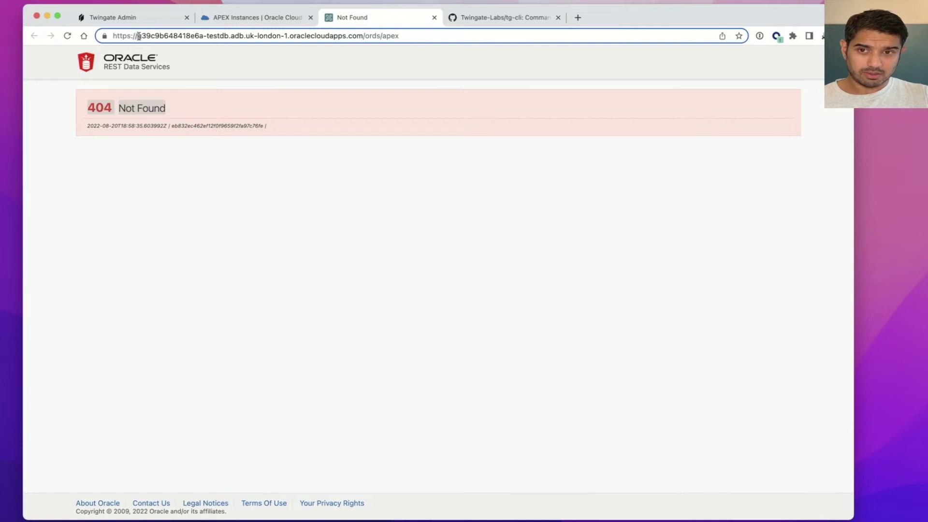
{"action": "left_click_drag", "start_coordinate": [137, 35], "coordinate": [362, 35]}
{"action": "right_click", "coordinate": [362, 35]}
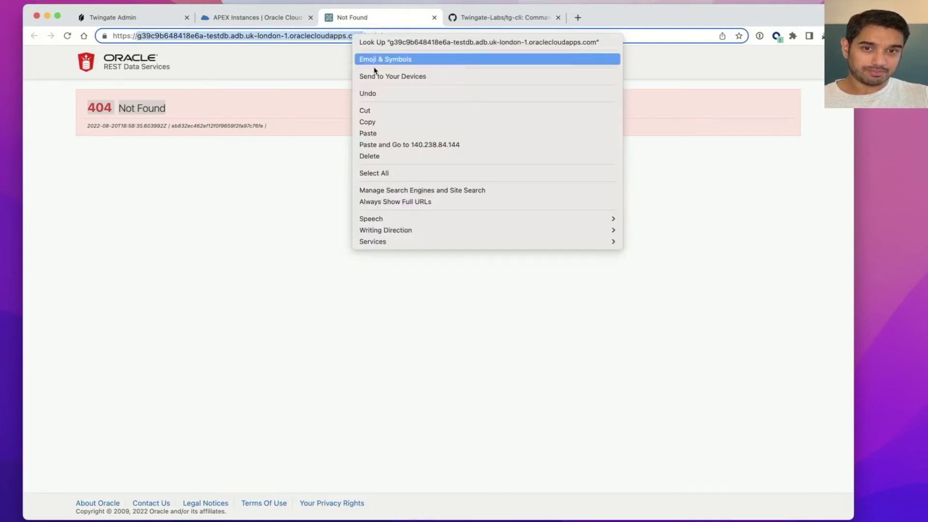
{"action": "left_click", "coordinate": [387, 123]}
{"action": "left_click", "coordinate": [114, 21]}
{"action": "scroll", "coordinate": [137, 231], "scroll_direction": "up", "scroll_amount": 7}
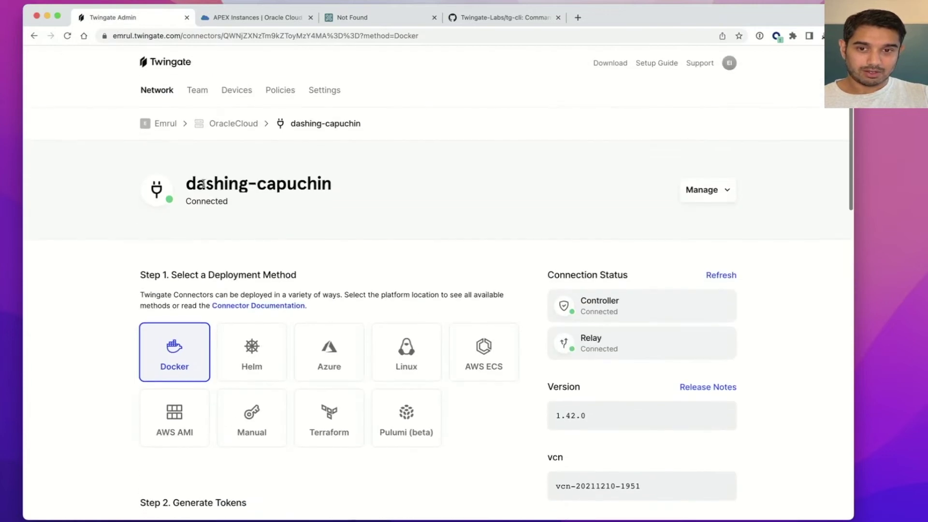
- Start an 'Apex Demo' resource in the OracleCloud network with the copied database hostname as its address
{"action": "left_click", "coordinate": [233, 120]}
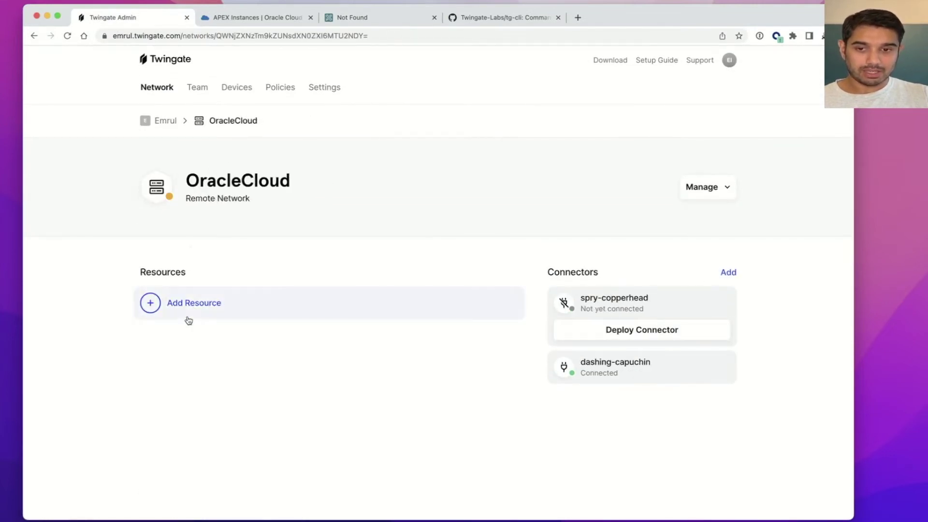
{"action": "left_click", "coordinate": [176, 312]}
{"action": "left_click", "coordinate": [377, 235]}
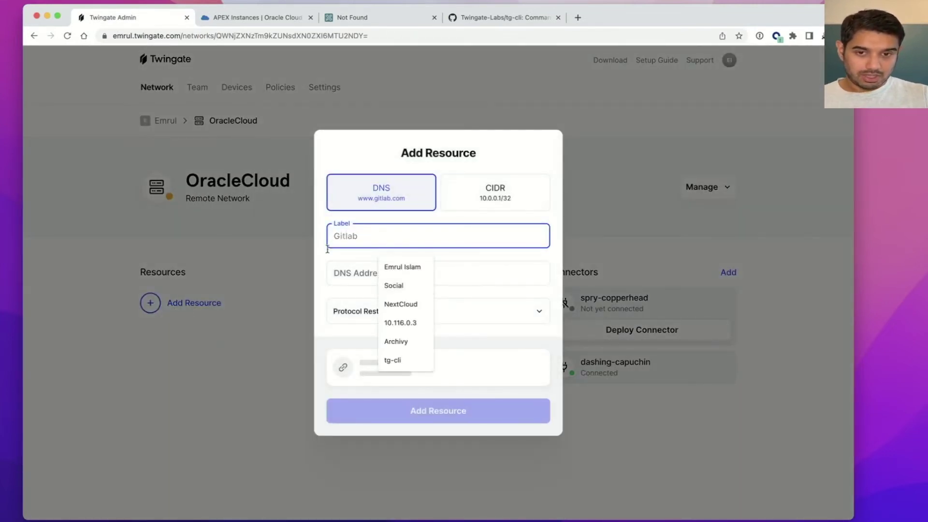
{"action": "type", "text": "Apex Demo"}
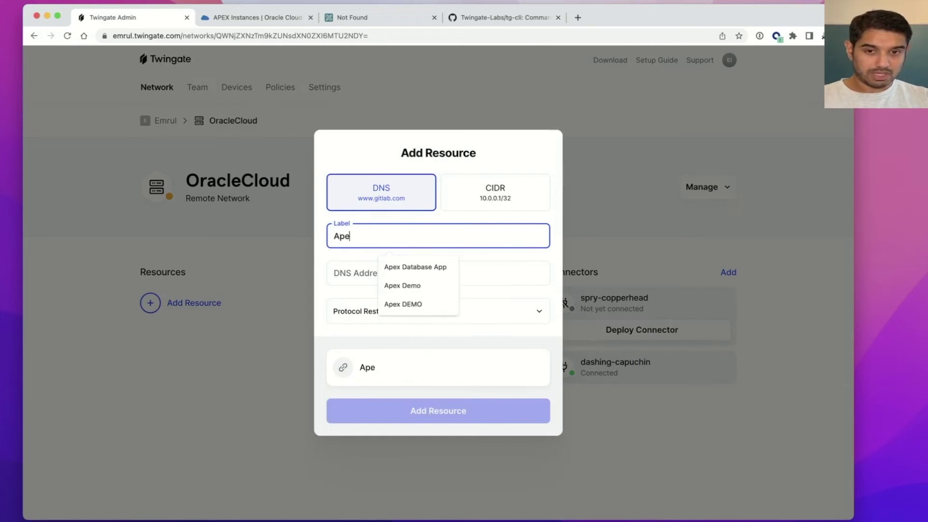
{"action": "key", "text": "Tab"}
{"action": "key", "text": "super+v"}
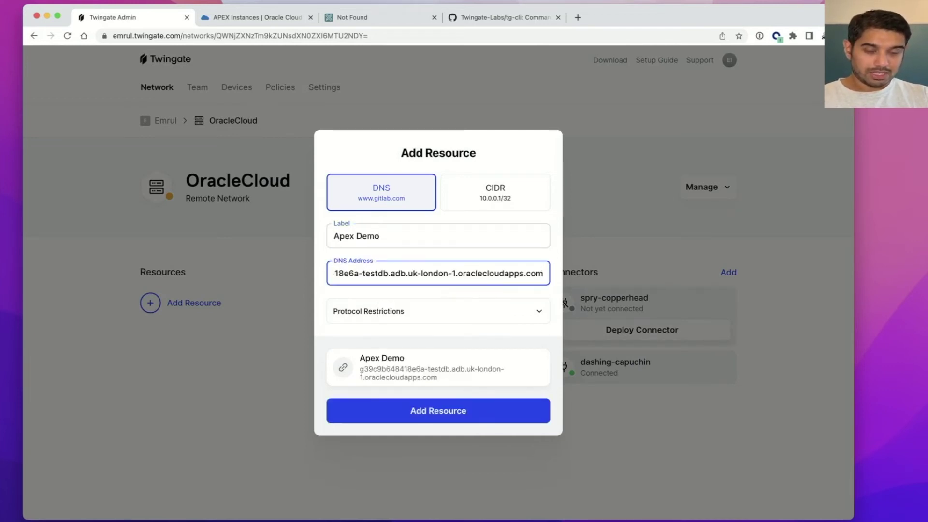
- Change the DNS address to the wildcard *-testdb.adb.uk-london-1.oraclecloud*.com and save the resource
{"action": "key", "text": "super+a"}
{"action": "key", "text": "Left"}
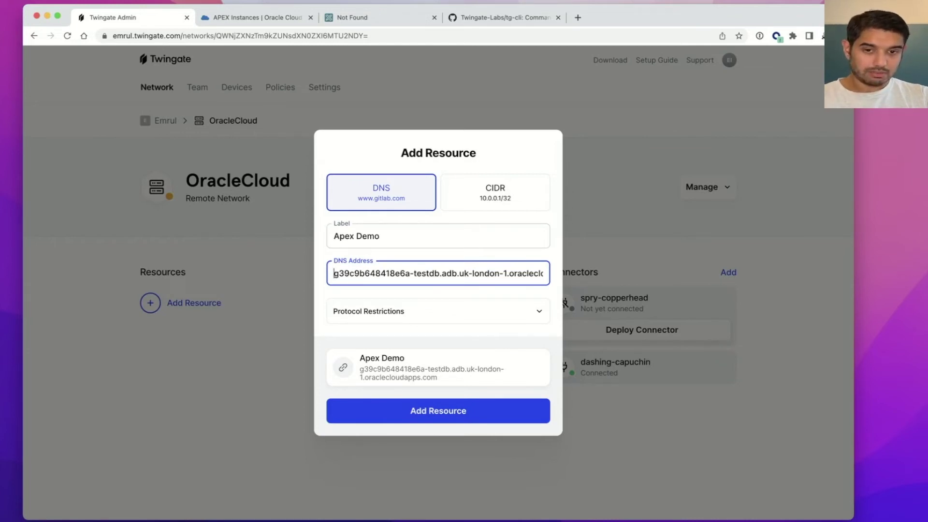
{"action": "key", "text": "shift+alt+Right"}
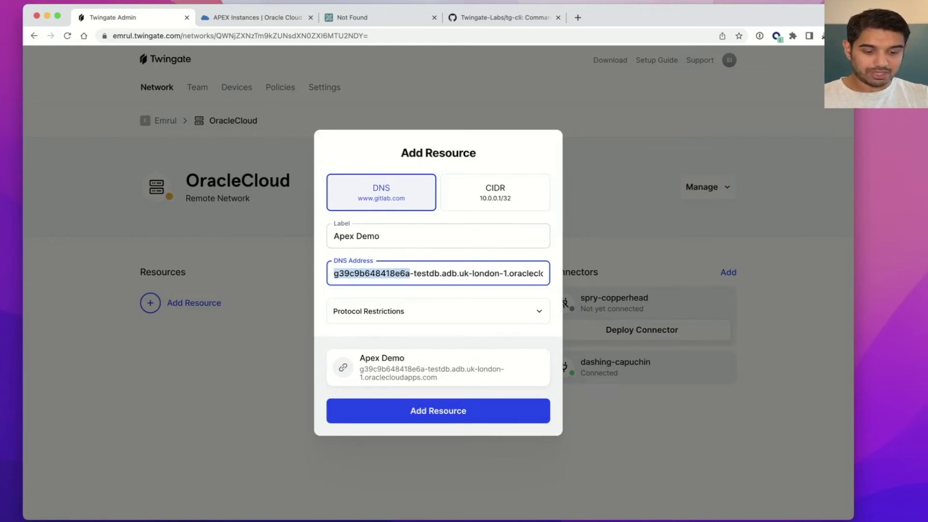
{"action": "type", "text": "*"}
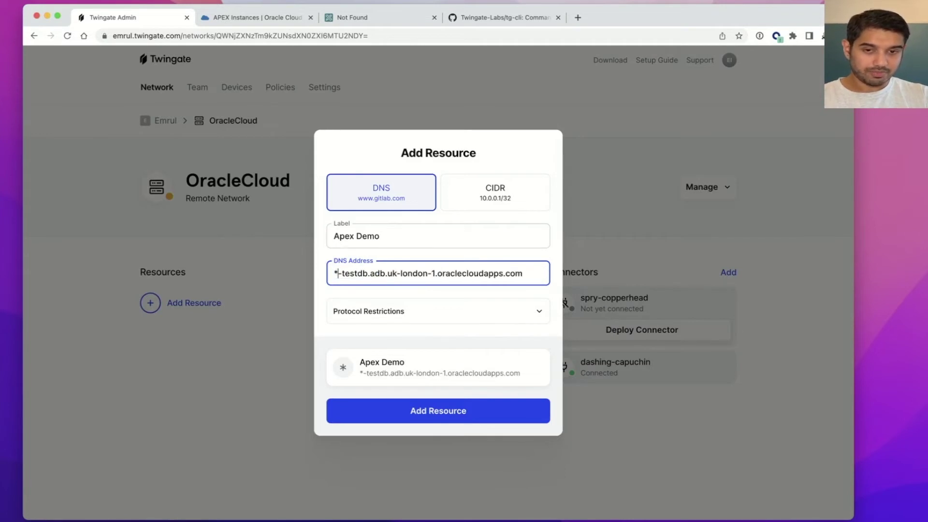
{"action": "key", "text": "Right"}
{"action": "key", "text": "Right"}
{"action": "key", "text": "Right"}
{"action": "key", "text": "Right"}
{"action": "key", "text": "Right"}
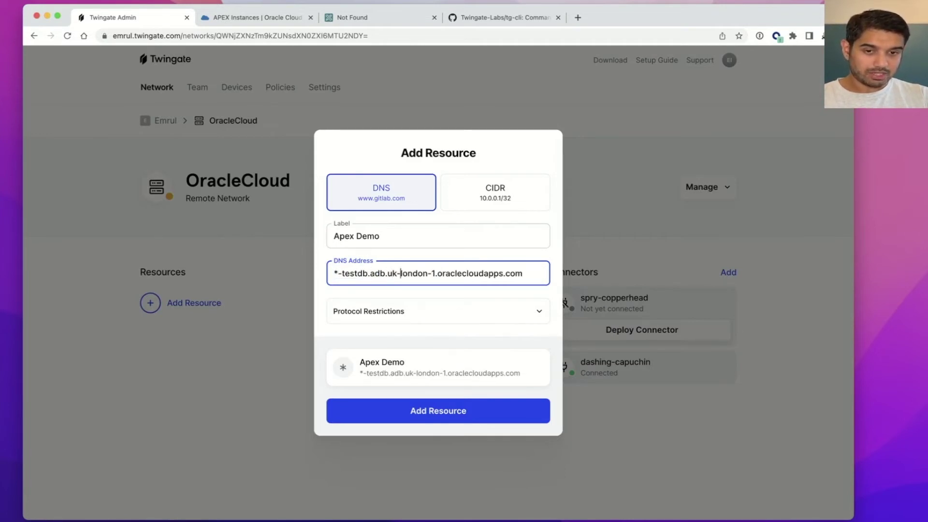
{"action": "key", "text": "Right"}
{"action": "key", "text": "Right"}
{"action": "key", "text": "Right"}
{"action": "key", "text": "Right"}
{"action": "key", "text": "Right"}
{"action": "key", "text": "Right"}
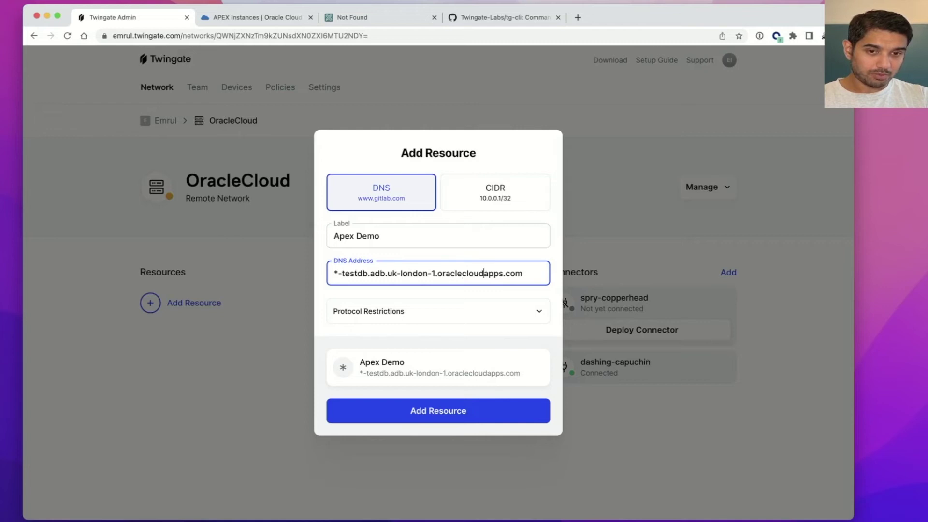
{"action": "key", "text": "shift+Right"}
{"action": "key", "text": "shift+Right"}
{"action": "key", "text": "shift+Right"}
{"action": "key", "text": "shift+Right"}
{"action": "type", "text": "*"}
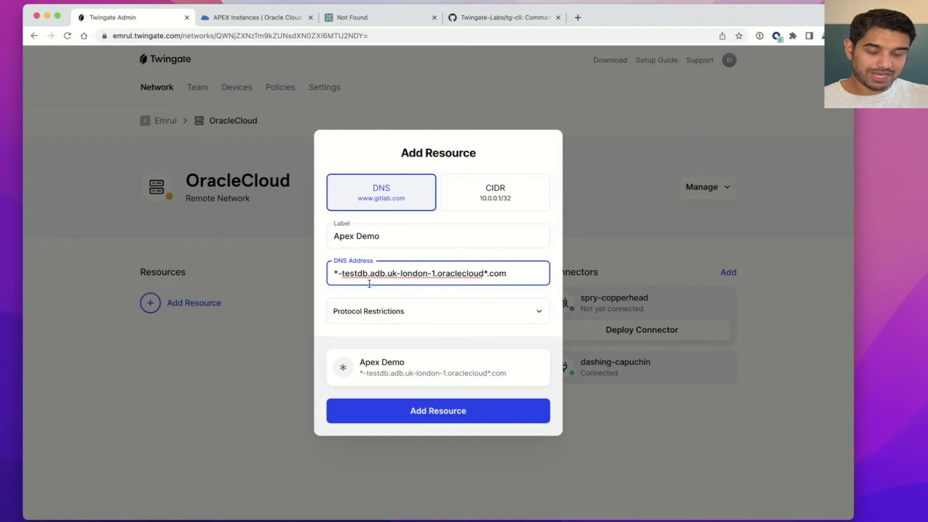
{"action": "left_click", "coordinate": [418, 412]}
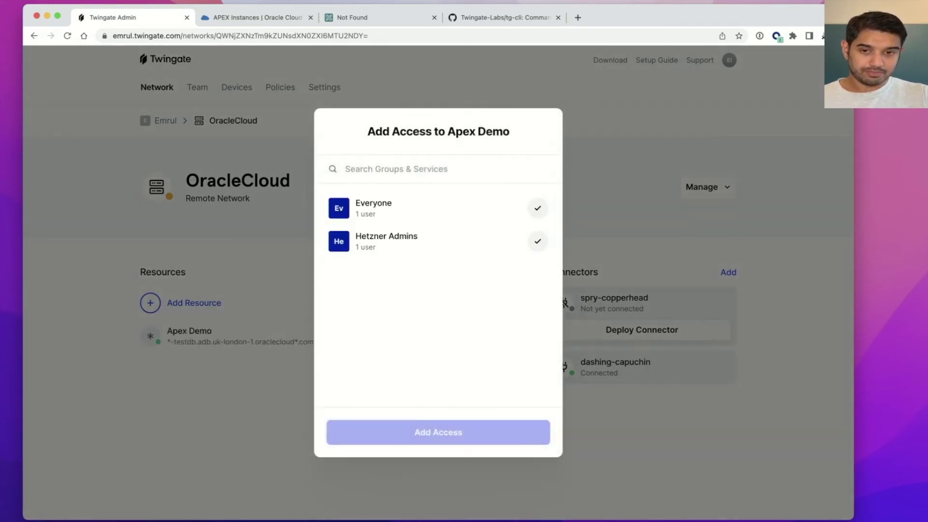
- Grant the Everyone group access to the Apex Demo resource
{"action": "left_click", "coordinate": [369, 215]}
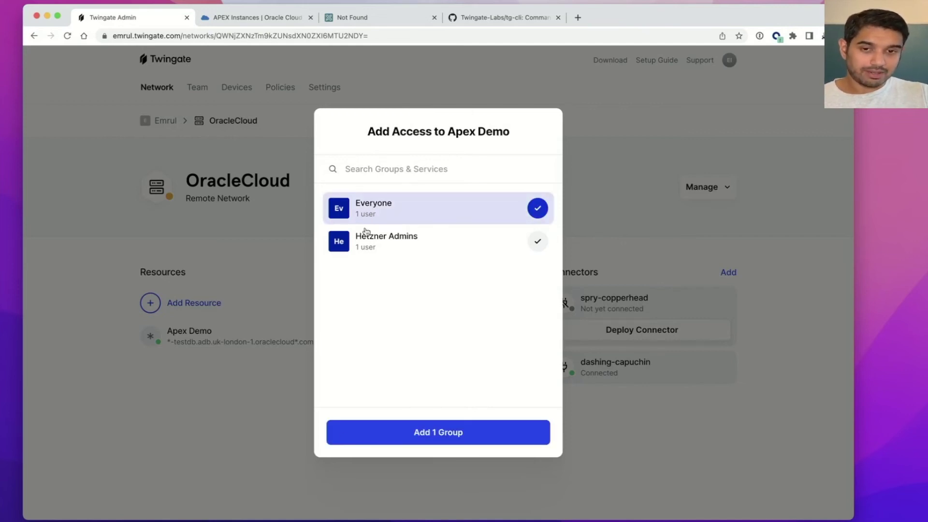
{"action": "left_click", "coordinate": [346, 440]}
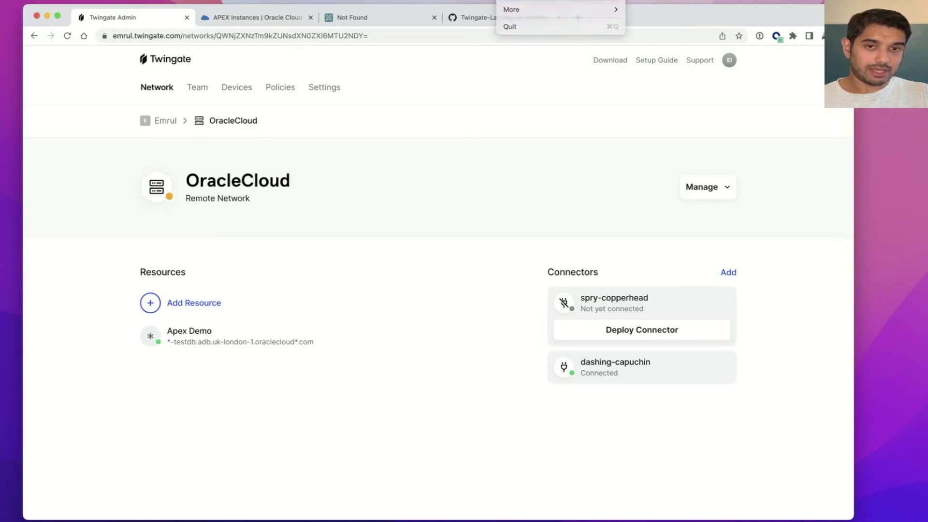
- Sign in to the Twingate client with a Google account and copy Apex Demo's address
{"action": "key", "text": "Escape"}
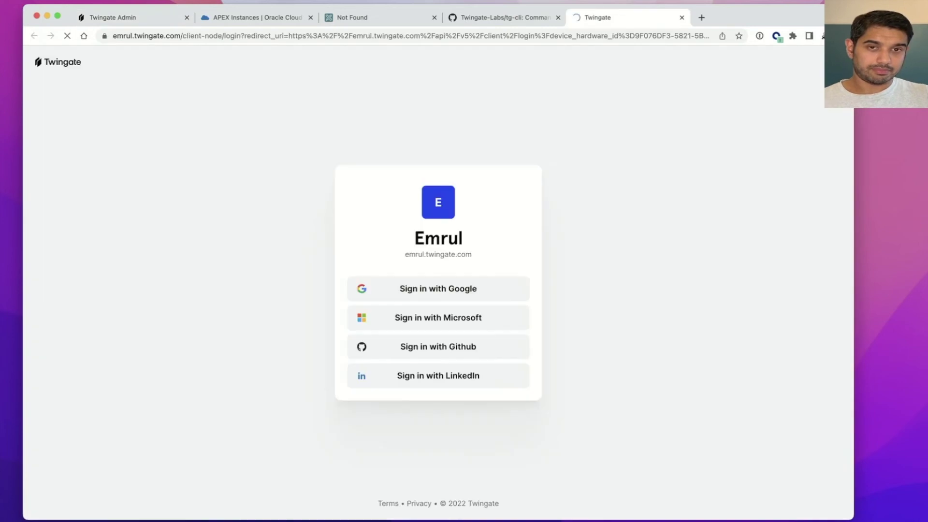
{"action": "left_click", "coordinate": [366, 295]}
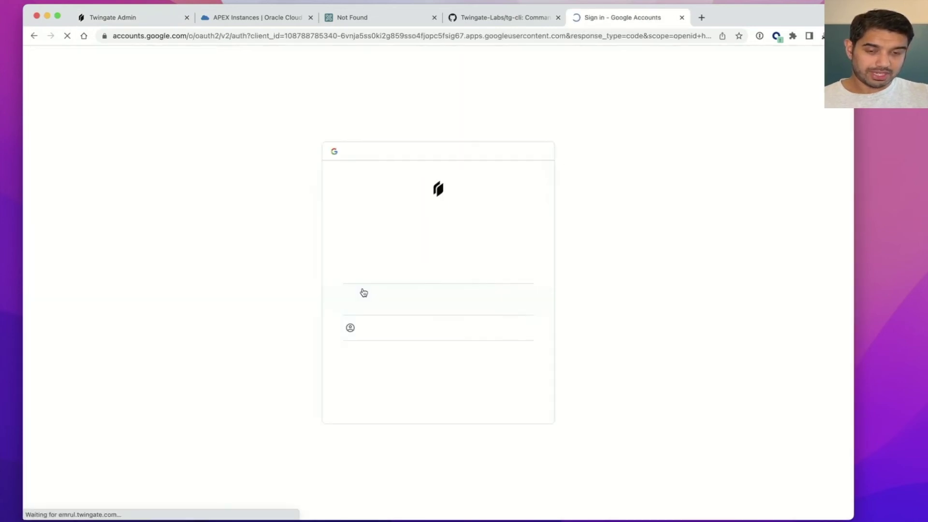
{"action": "left_click", "coordinate": [386, 306]}
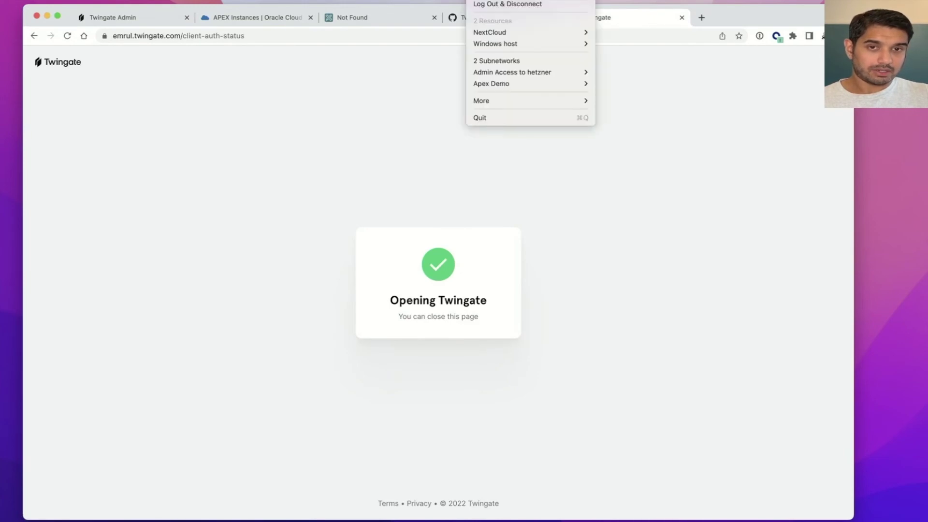
{"action": "mouse_move", "coordinate": [501, 85]}
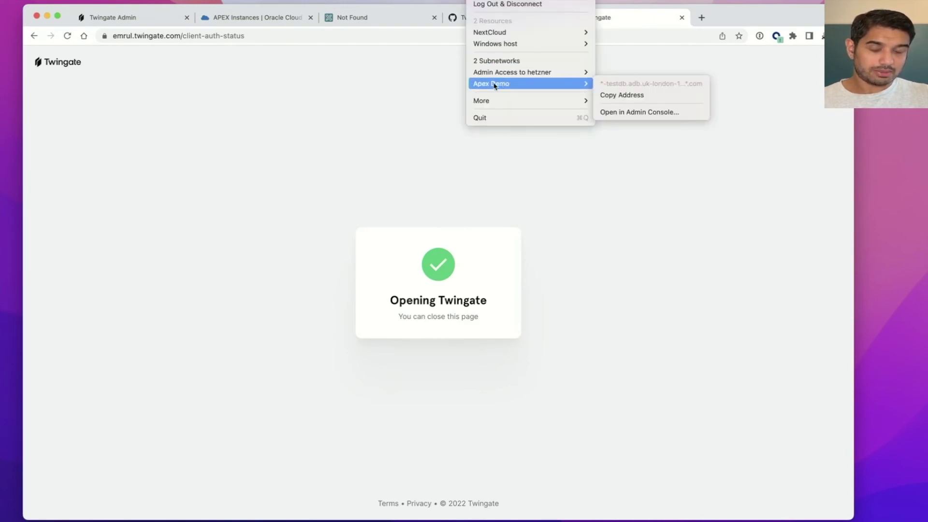
{"action": "left_click", "coordinate": [622, 95]}
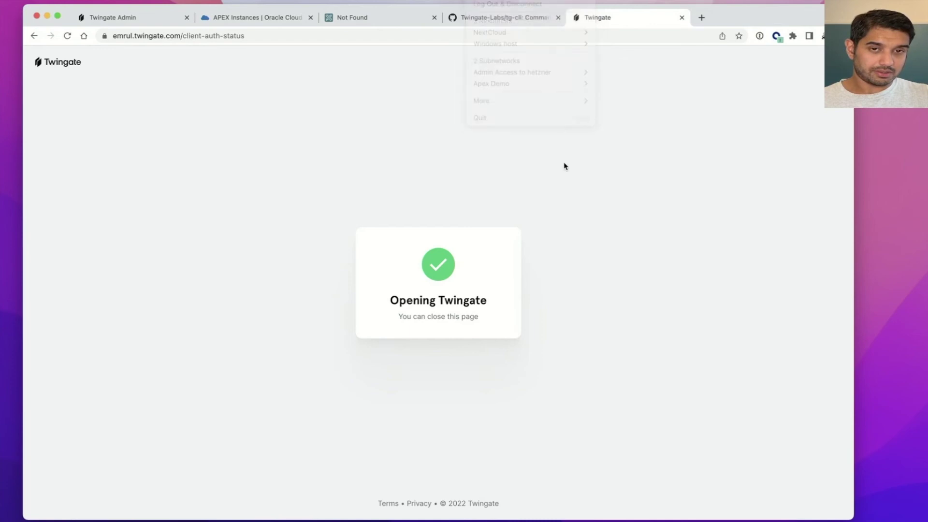
- Reload the ords/apex address while connected to reach the Oracle APEX sign-in page
{"action": "left_click", "coordinate": [682, 17]}
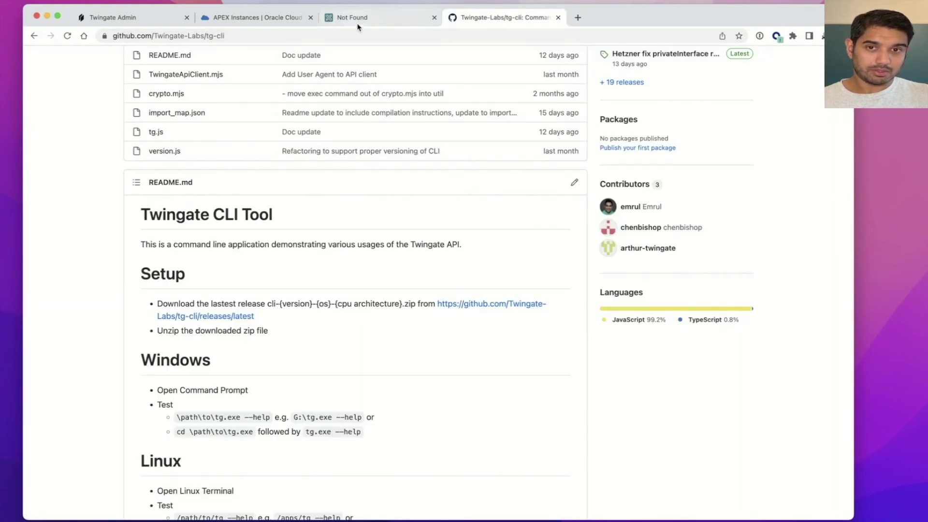
{"action": "left_click", "coordinate": [356, 17]}
{"action": "left_click", "coordinate": [301, 37]}
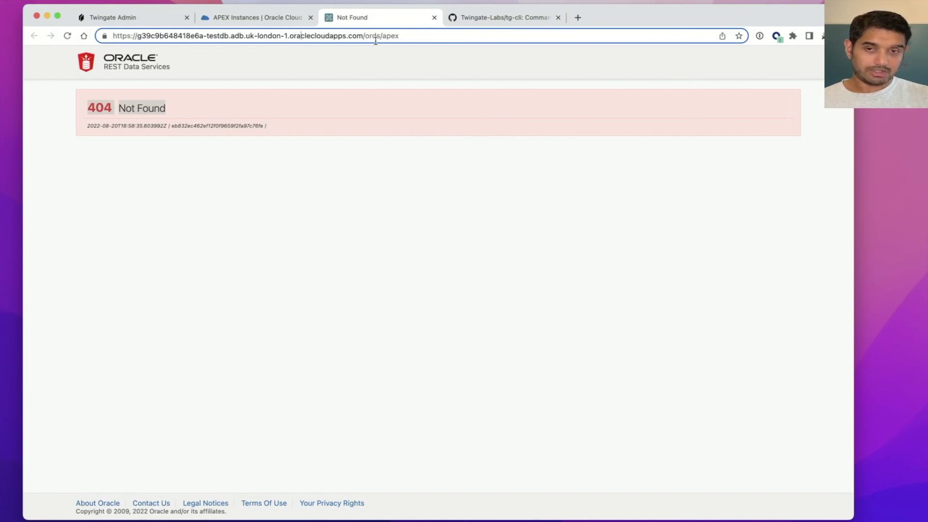
{"action": "key", "text": "Return"}
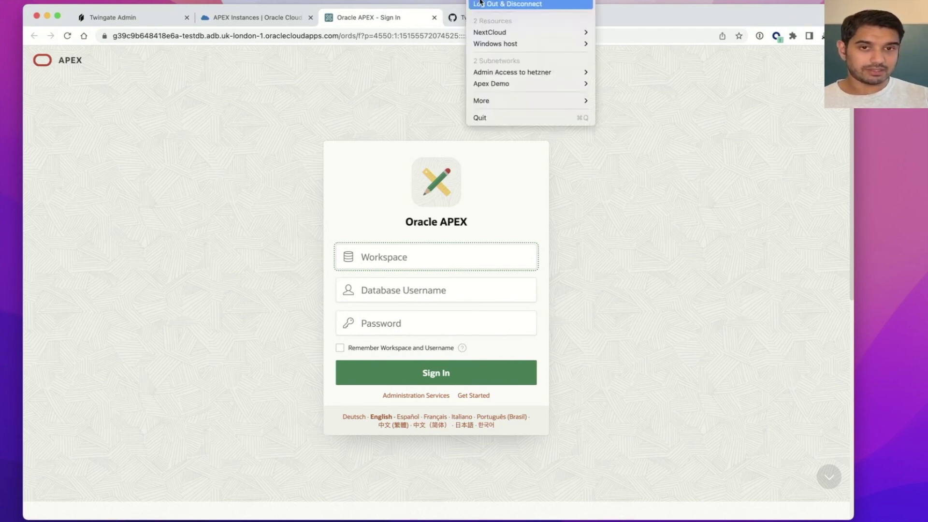
- Log out and disconnect from Twingate, then reload the APEX page to get 404 Not Found
{"action": "left_click", "coordinate": [343, 126]}
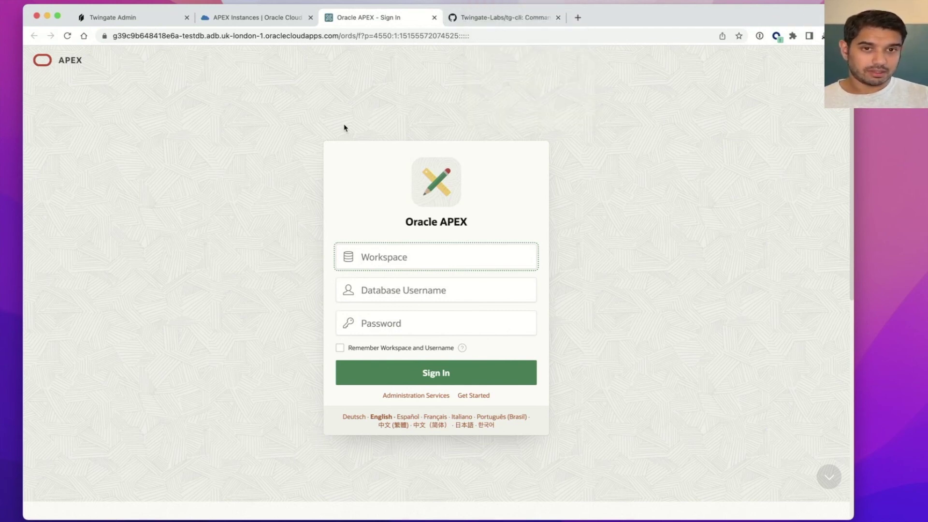
{"action": "left_click", "coordinate": [315, 39]}
{"action": "key", "text": "Return"}
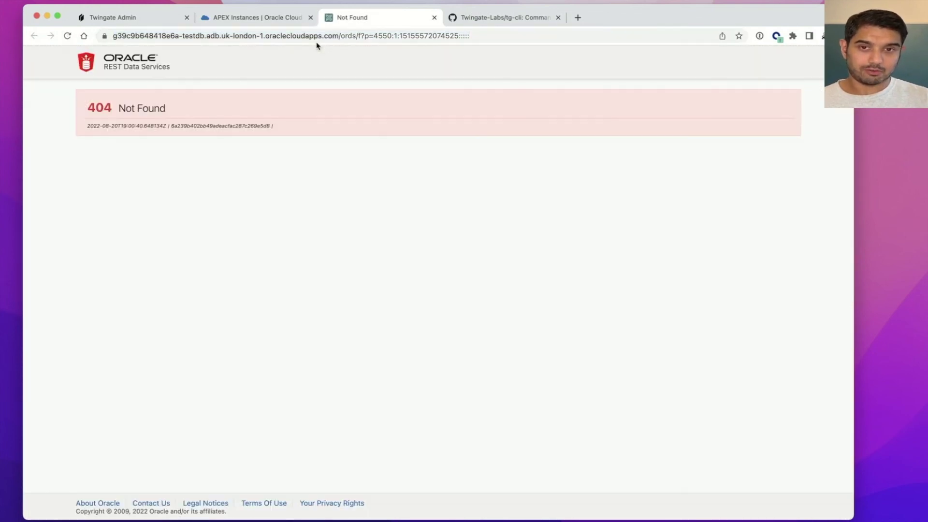